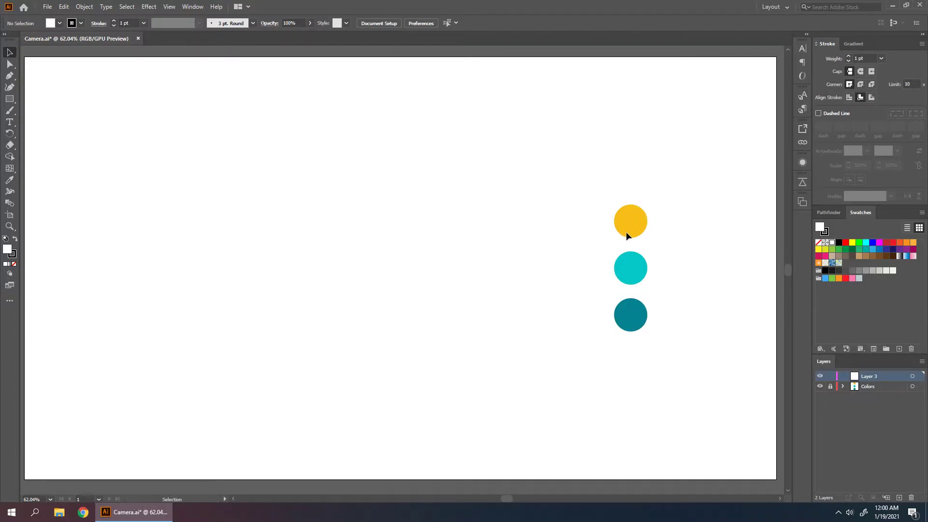
# Draw a 433 × 259 px camera body rectangle with roughly 62 px rounded corners
pyautogui.press('m')
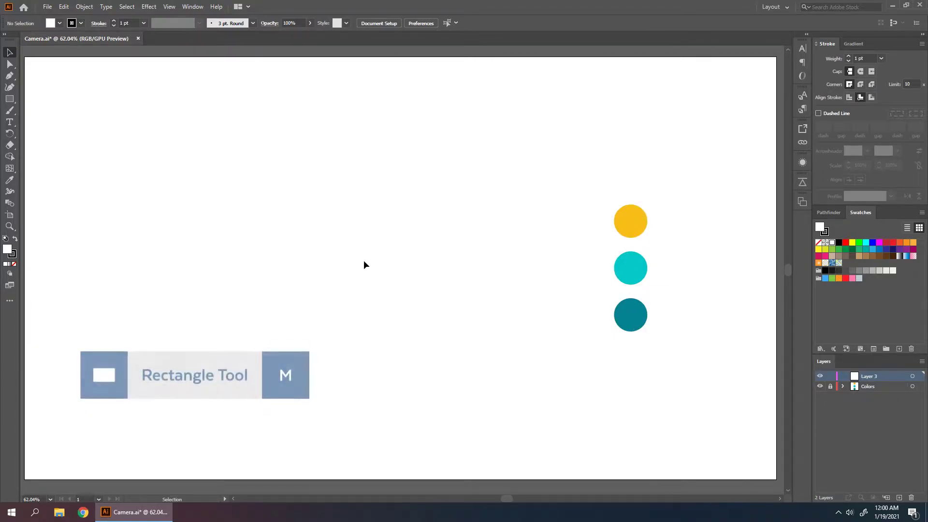
pyautogui.moveTo(353, 251)
pyautogui.mouseDown()
pyautogui.moveTo(395, 292)
pyautogui.moveTo(498, 326)
pyautogui.moveTo(485, 323)
pyautogui.mouseUp()
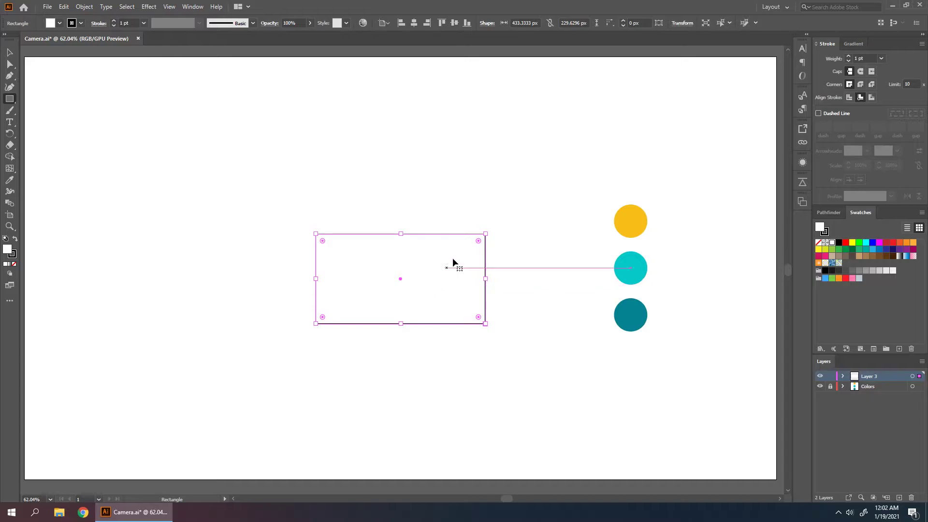
pyautogui.moveTo(478, 240); pyautogui.dragTo(454, 249)
pyautogui.moveTo(402, 327); pyautogui.dragTo(401, 335)
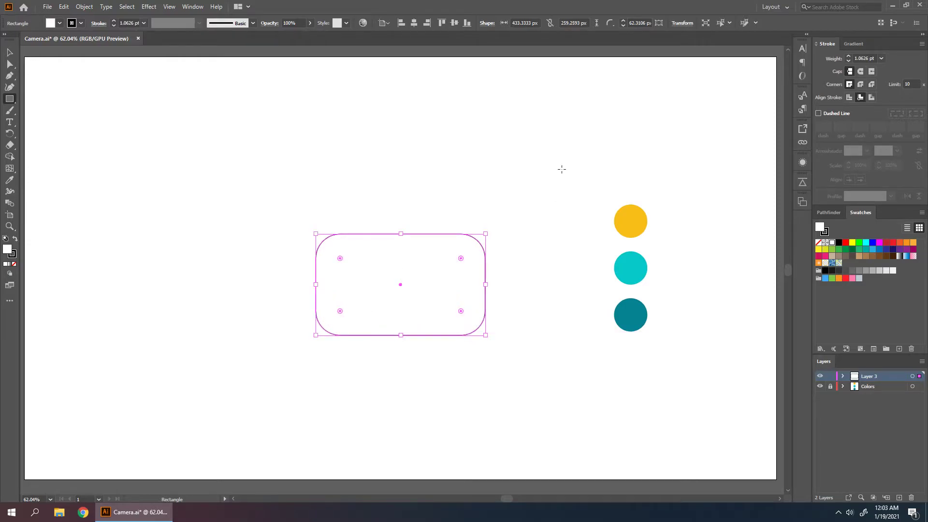
# Draw a small rectangle on the body's top edge and unite the two shapes into one path
pyautogui.hotkey('ctrl', 'shift', 'a')
pyautogui.press('m')
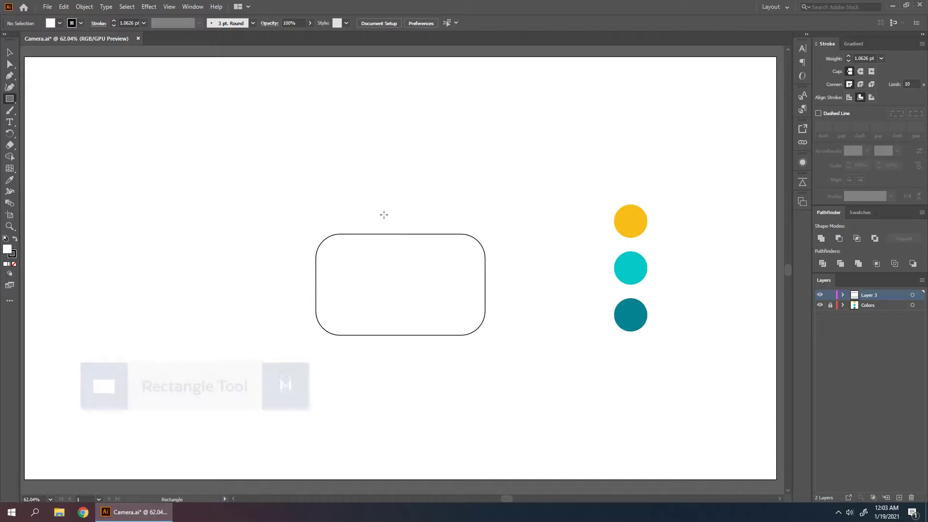
pyautogui.moveTo(374, 210); pyautogui.dragTo(427, 246)
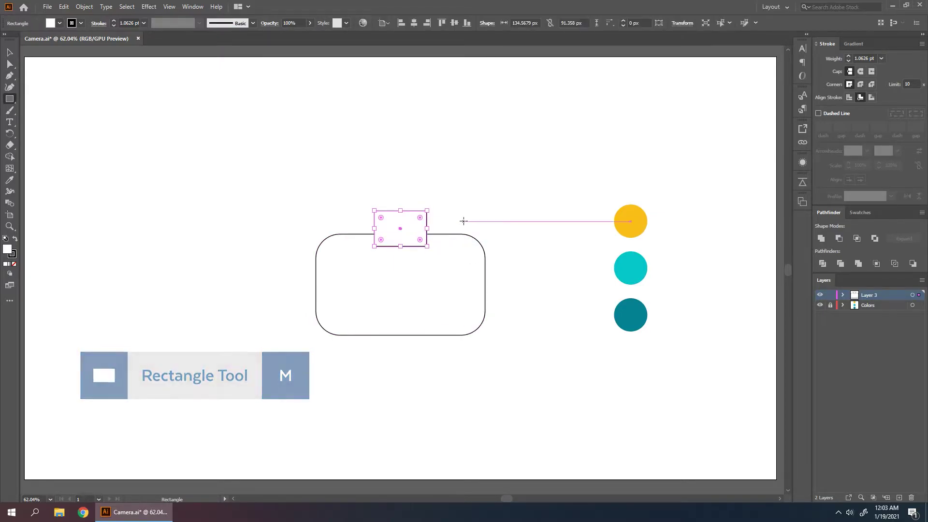
pyautogui.press('v')
pyautogui.keyDown('shift'); pyautogui.click(387, 258); pyautogui.keyUp('shift')
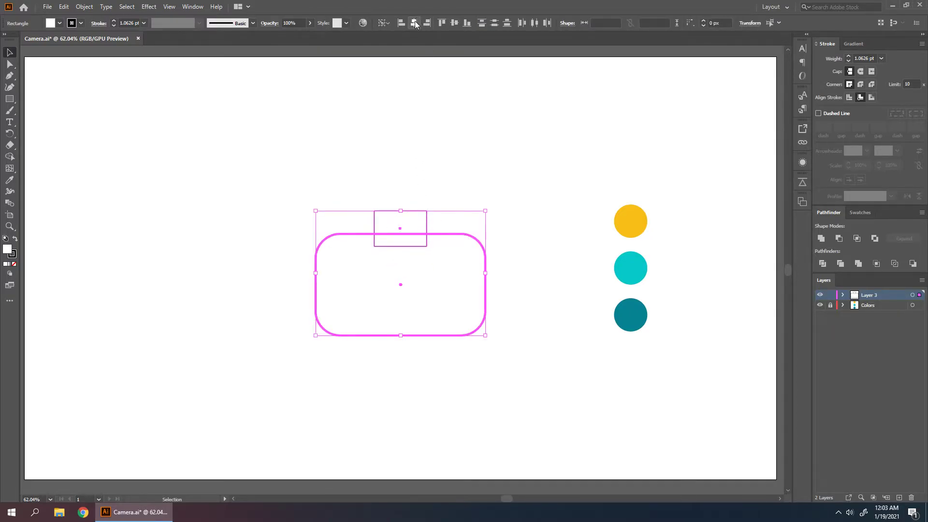
pyautogui.click(445, 188)
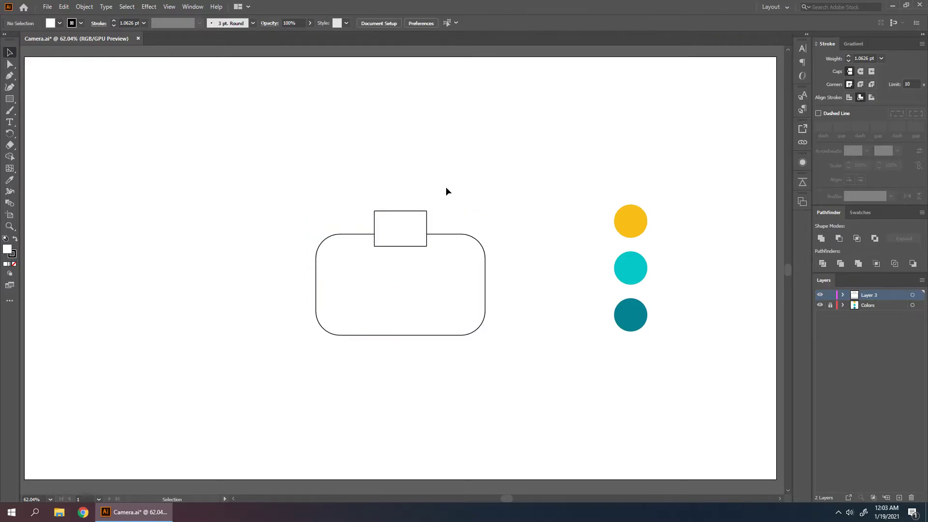
pyautogui.moveTo(467, 182); pyautogui.dragTo(402, 265)
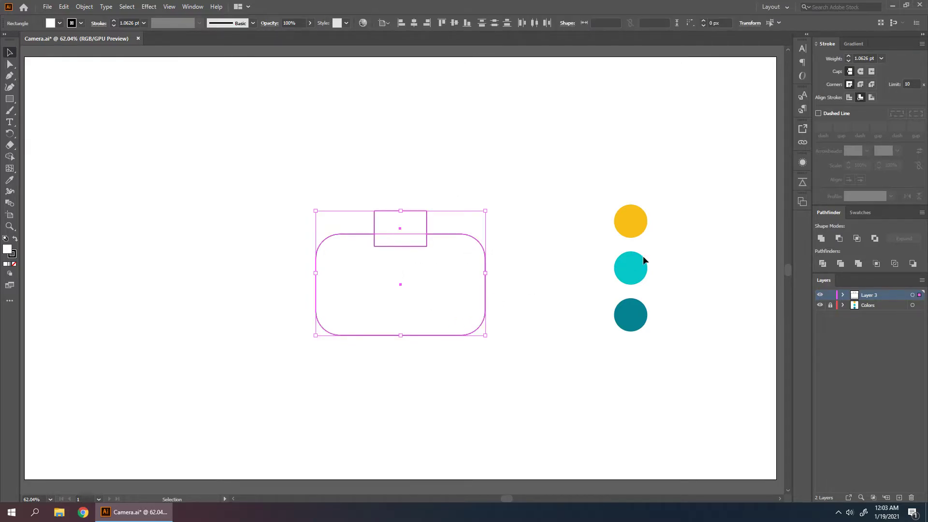
pyautogui.click(822, 239)
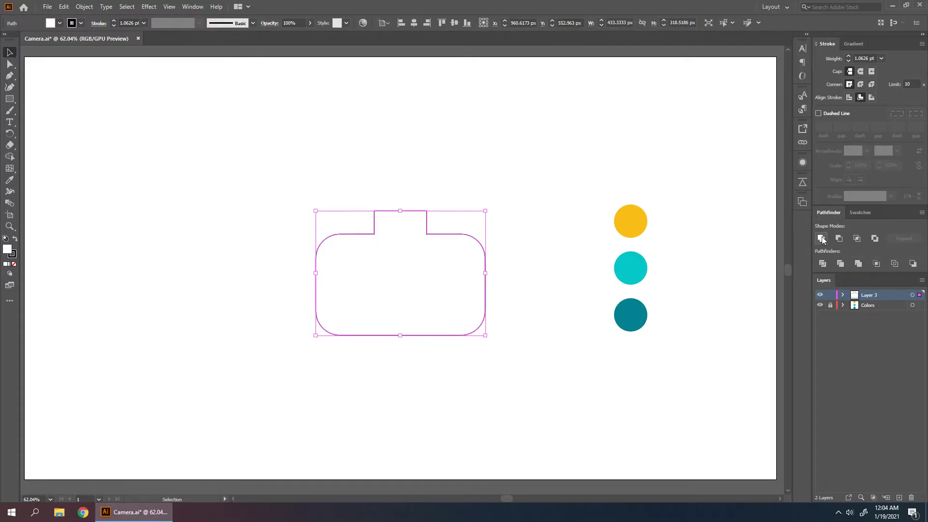
# Round the top tab's upper corners to about 34 px
pyautogui.click(450, 183)
pyautogui.press('a')
pyautogui.moveTo(343, 196); pyautogui.dragTo(447, 215)
pyautogui.moveTo(381, 217); pyautogui.dragTo(389, 219)
pyautogui.click(368, 200)
pyautogui.press('v')
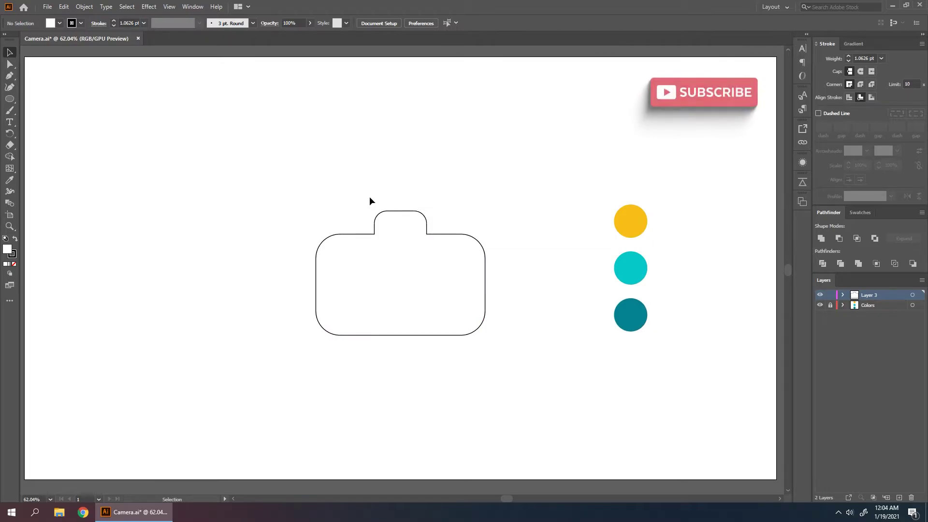
pyautogui.press('l')
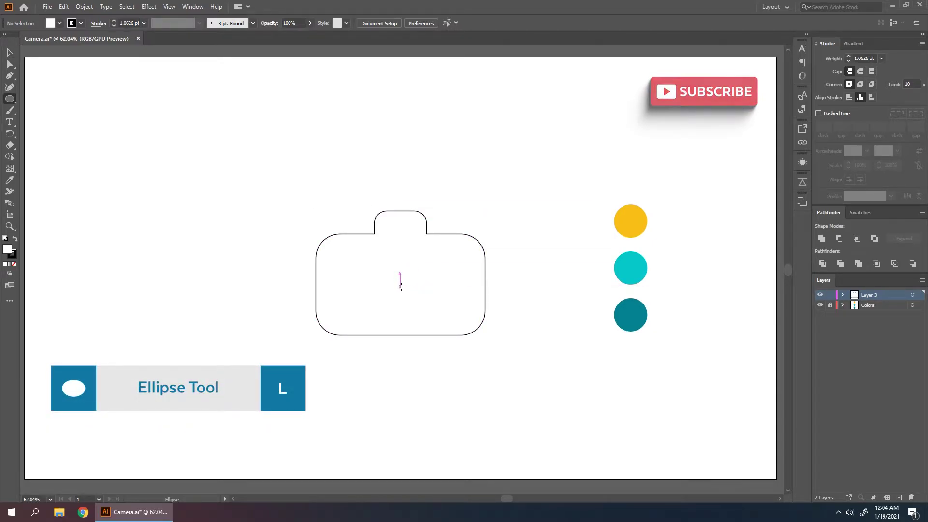
# Draw a 186 px lens circle centred in the camera body
pyautogui.moveTo(400, 284); pyautogui.dragTo(437, 248)
pyautogui.press('v')
pyautogui.click(525, 206)
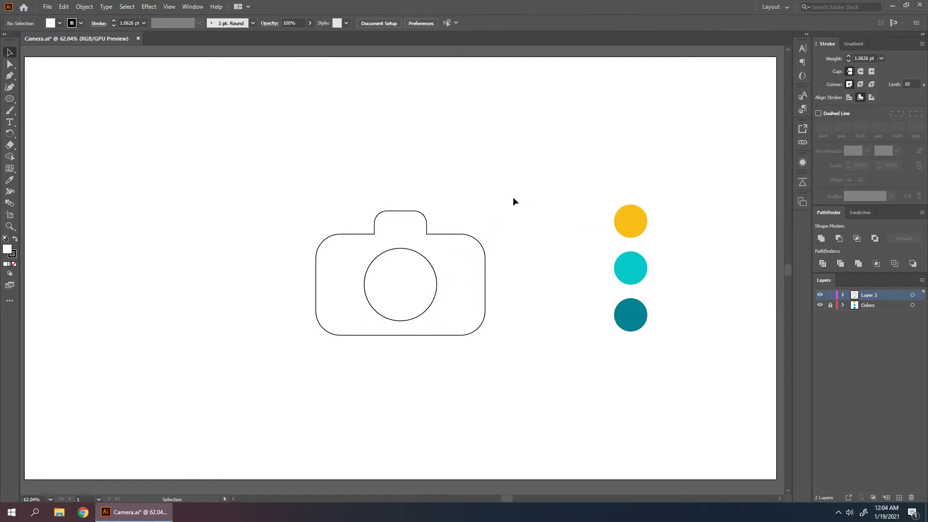
# Paste a copy of the lens circle in place and shrink it to 132.56 px
pyautogui.press('a')
pyautogui.click(429, 260)
pyautogui.hotkey('ctrl', 'c')
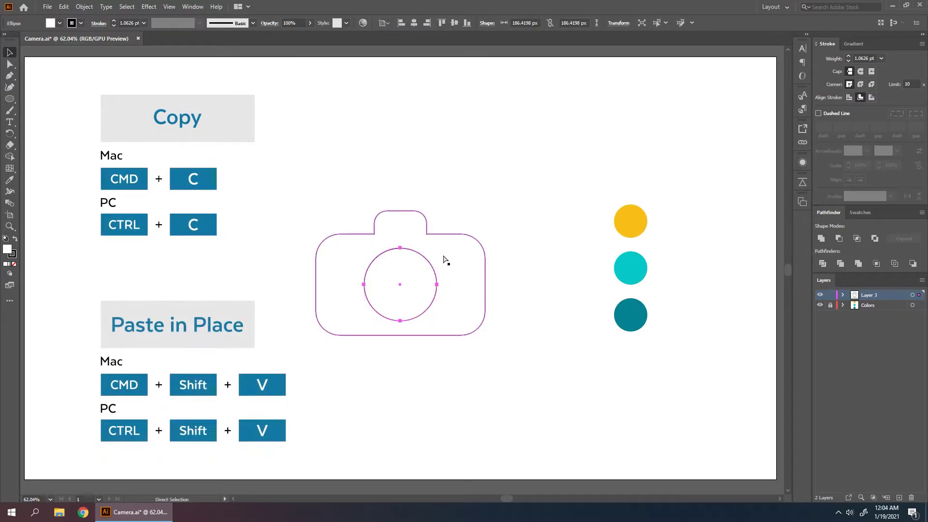
pyautogui.press('v')
pyautogui.hotkey('ctrl', 'shift', 'v')
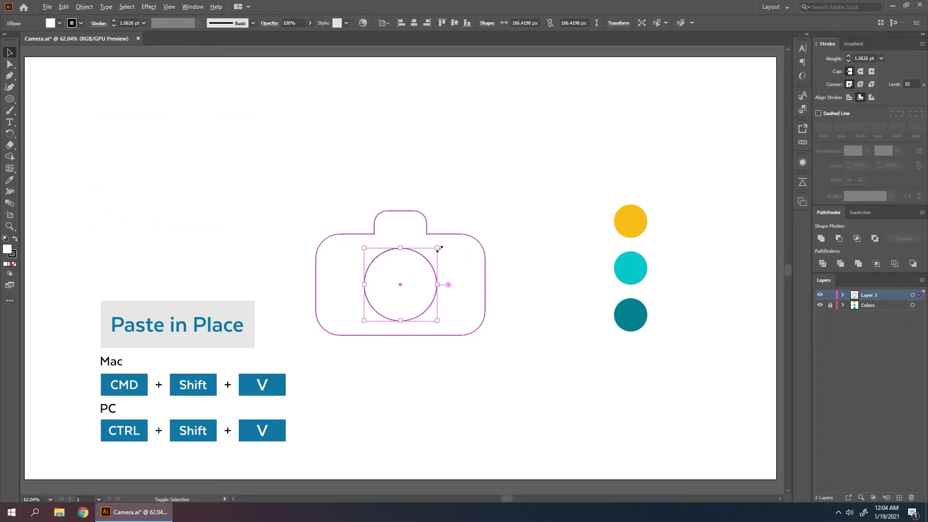
pyautogui.moveTo(437, 248); pyautogui.dragTo(426, 259)
pyautogui.click(486, 189)
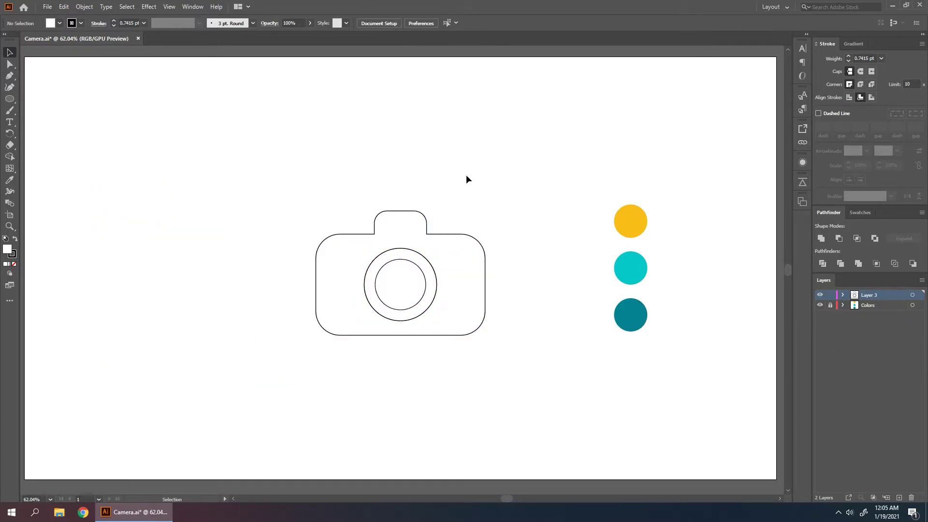
# Fill the camera body with the yellow reference colour using the Eyedropper
pyautogui.click(485, 246)
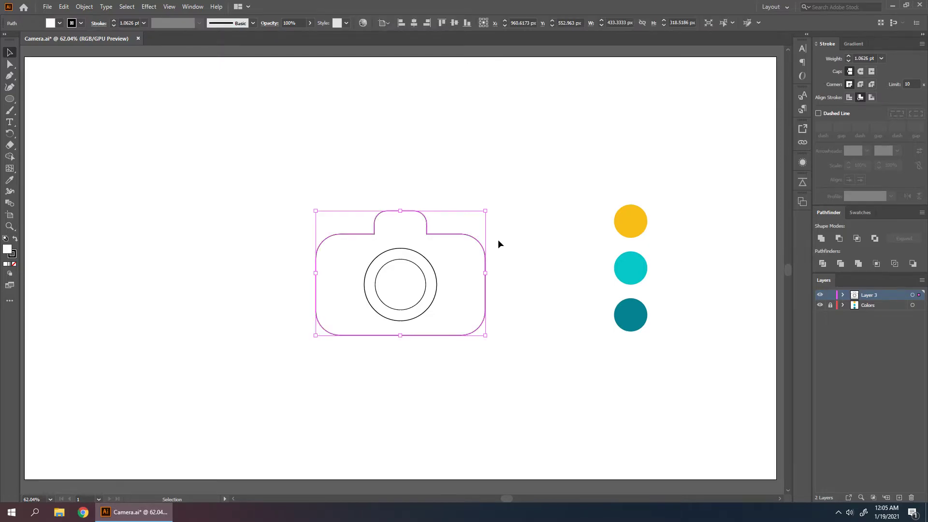
pyautogui.click(502, 204)
pyautogui.moveTo(467, 250); pyautogui.dragTo(465, 253)
pyautogui.press('i')
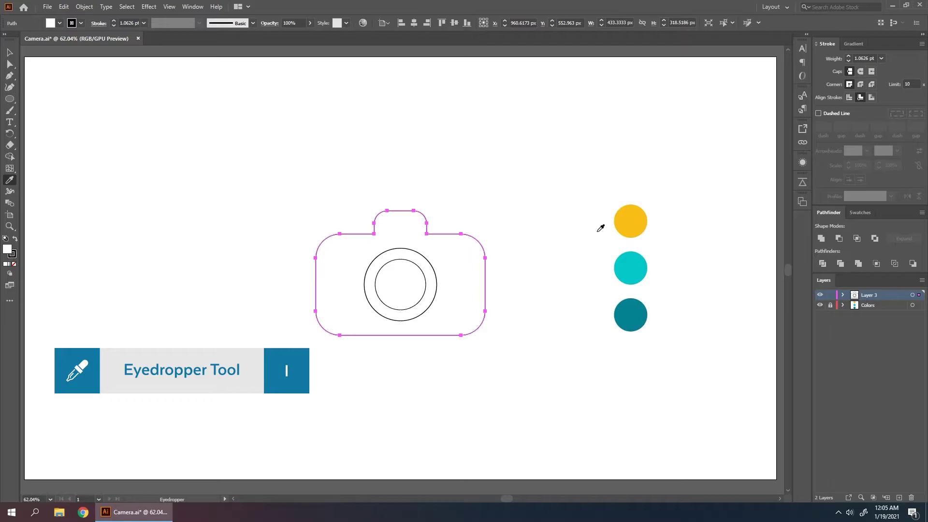
pyautogui.click(629, 216)
pyautogui.press('v')
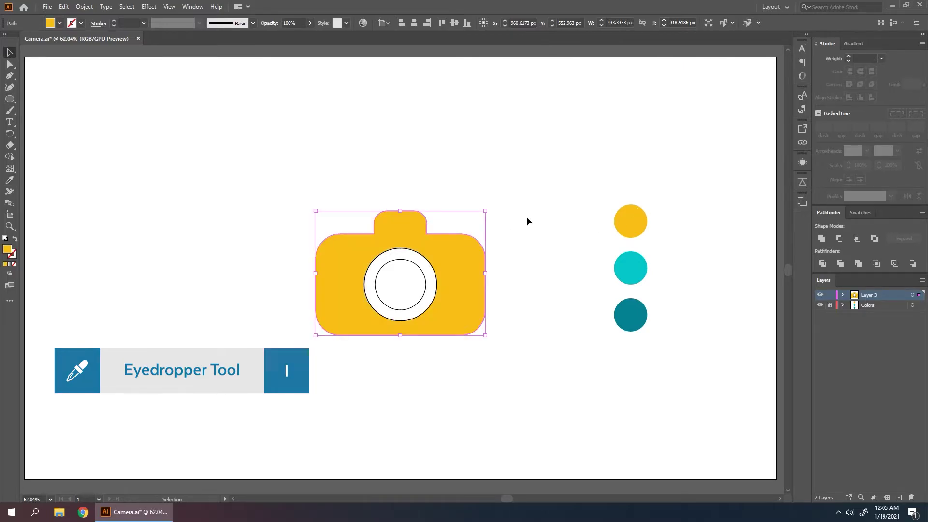
# Fill the outer lens ring dark teal and the inner lens circle cyan
pyautogui.click(429, 262)
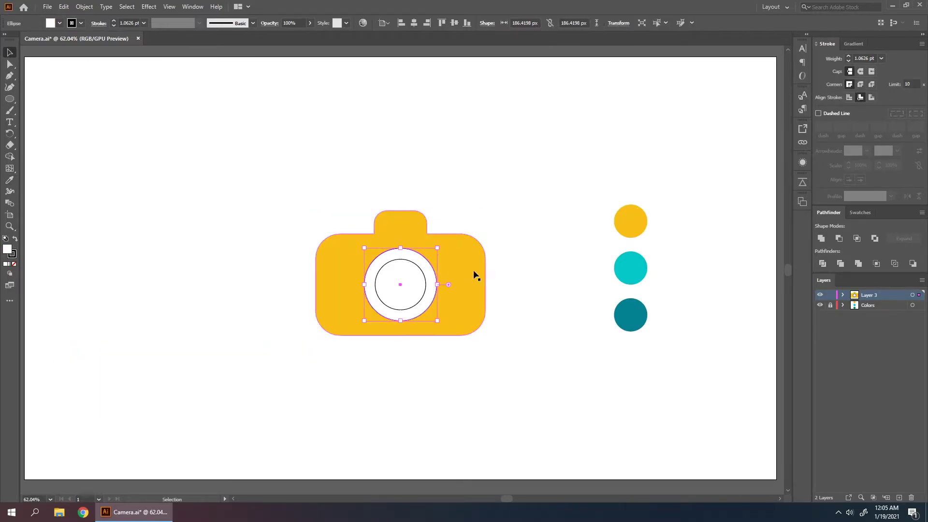
pyautogui.press('i')
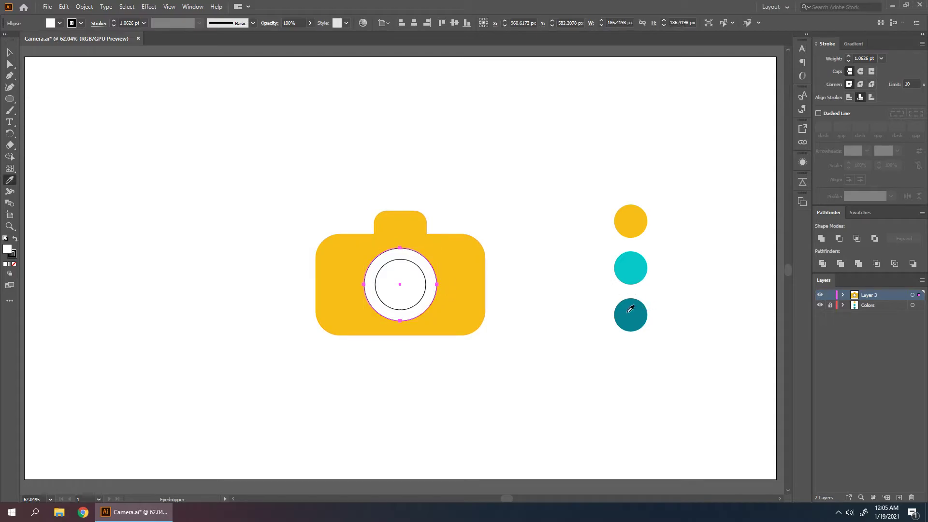
pyautogui.click(631, 312)
pyautogui.press('v')
pyautogui.click(550, 256)
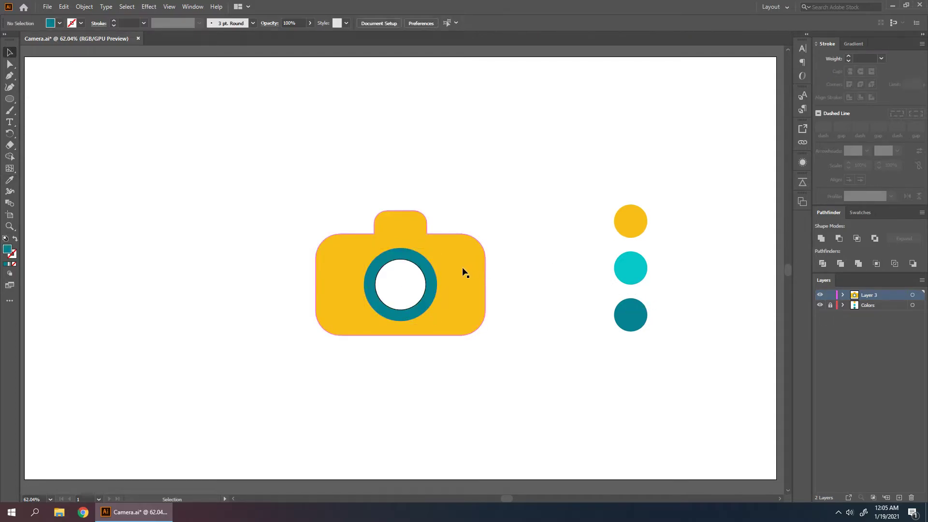
pyautogui.click(423, 274)
pyautogui.press('i')
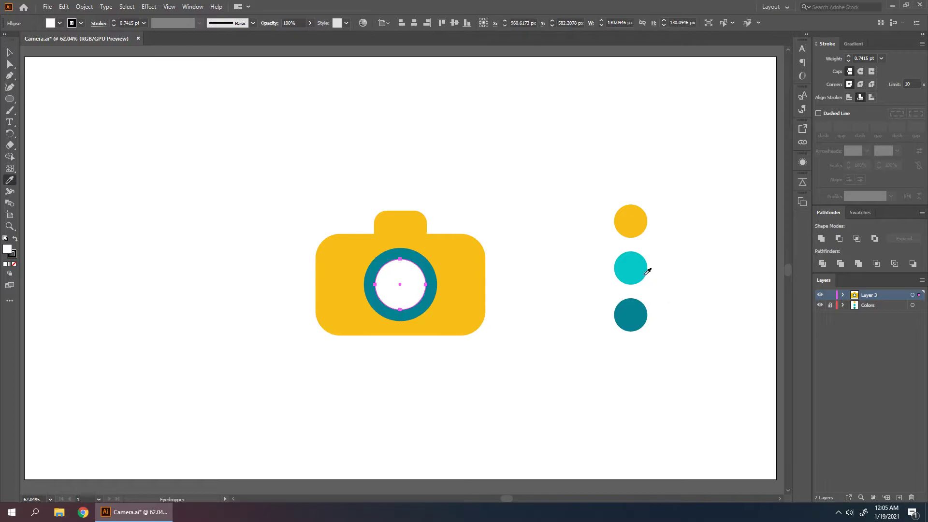
pyautogui.click(634, 266)
pyautogui.press('v')
pyautogui.click(511, 225)
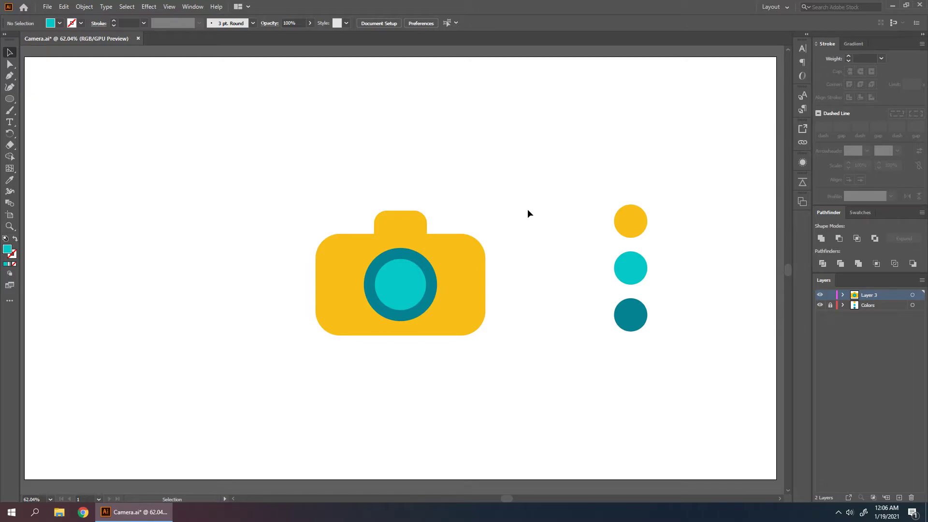
# Give the body and both lens circles a 6 pt black outline
pyautogui.moveTo(527, 209); pyautogui.dragTo(401, 283)
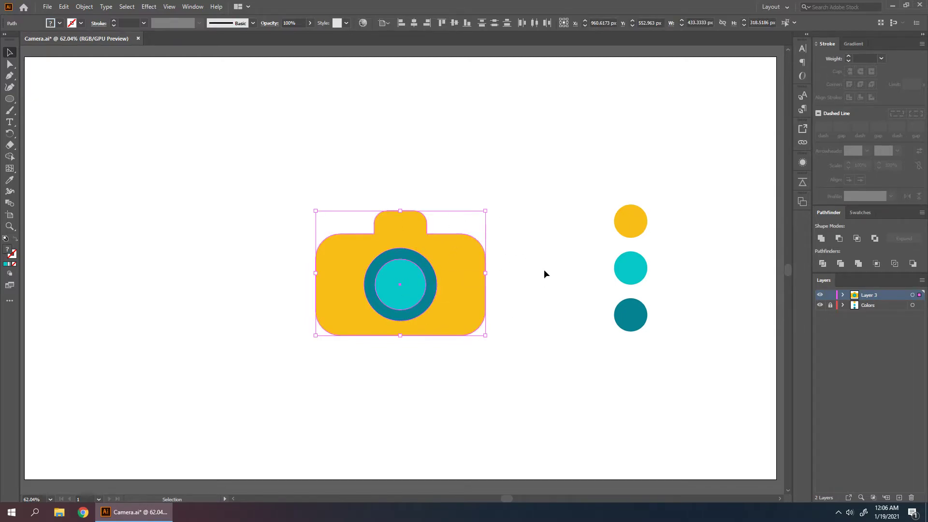
pyautogui.click(872, 58)
pyautogui.scroll(6, 872, 59)
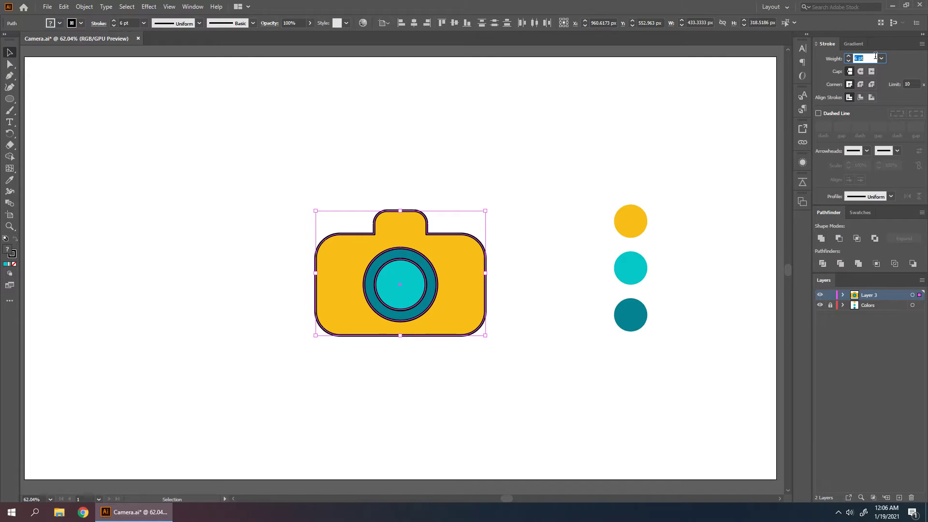
pyautogui.click(508, 199)
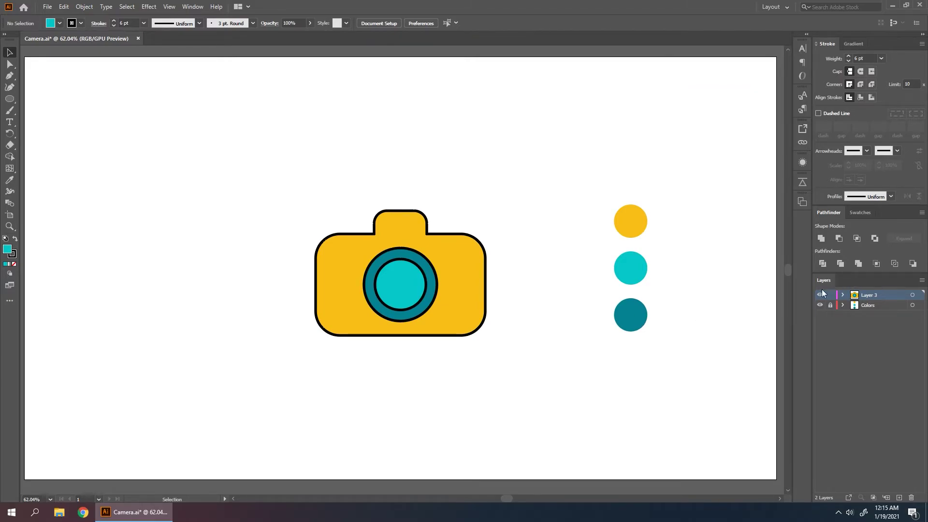
# Add new layers above Layer 3 and rename Layer 4 to 'Base shadow'
pyautogui.click(898, 498)
pyautogui.click(898, 498)
pyautogui.click(899, 498)
pyautogui.click(899, 498)
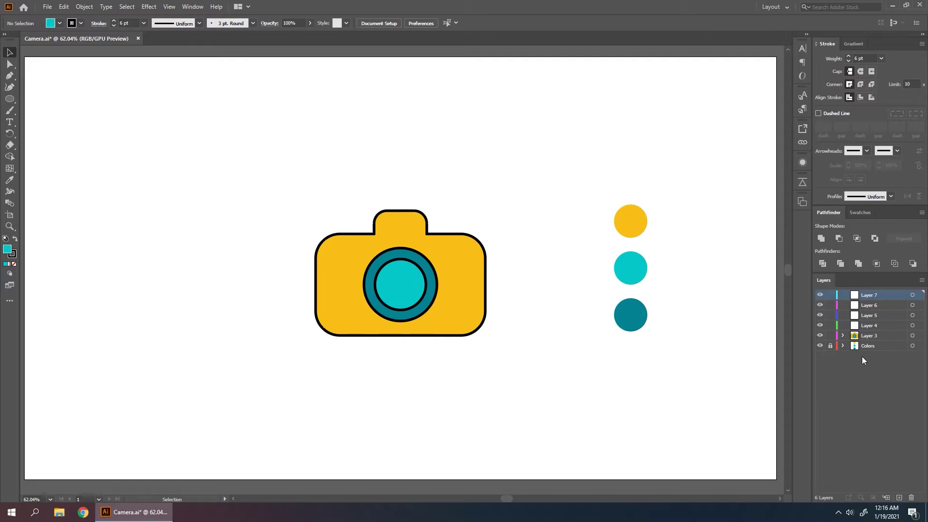
pyautogui.doubleClick(866, 324)
pyautogui.write('Base shadow')
pyautogui.press('Return')
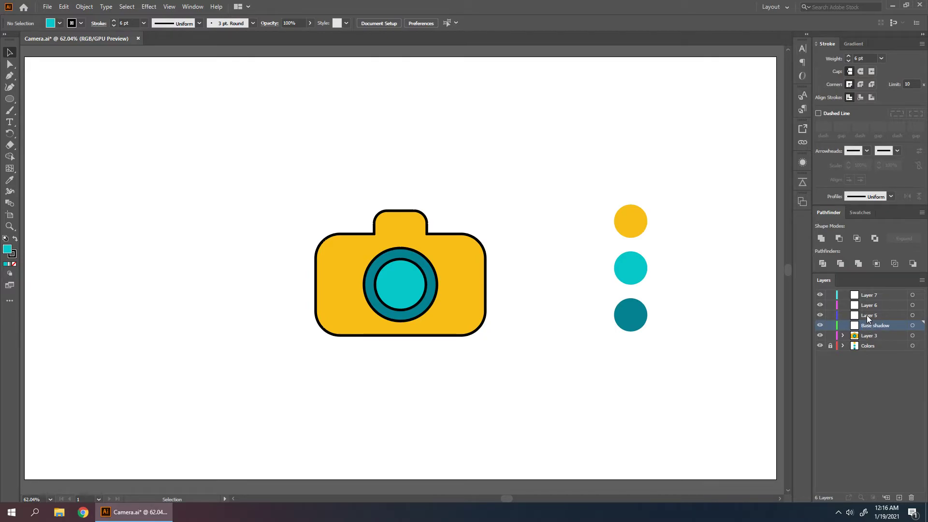
# Rename the next layers 'Base', 'Lens Base' and 'Lens'
pyautogui.doubleClick(866, 315)
pyautogui.write('Base')
pyautogui.press('Return')
pyautogui.doubleClick(868, 305)
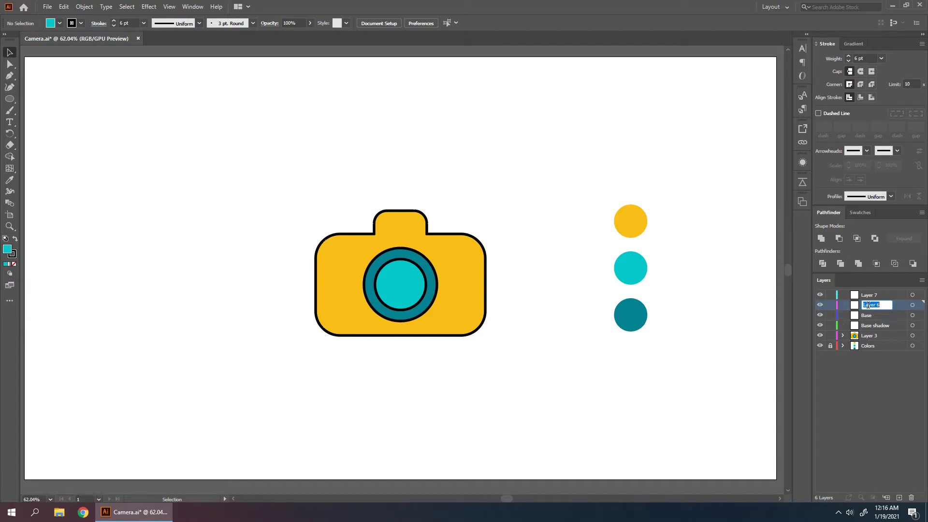
pyautogui.write('Lens Base')
pyautogui.doubleClick(871, 295)
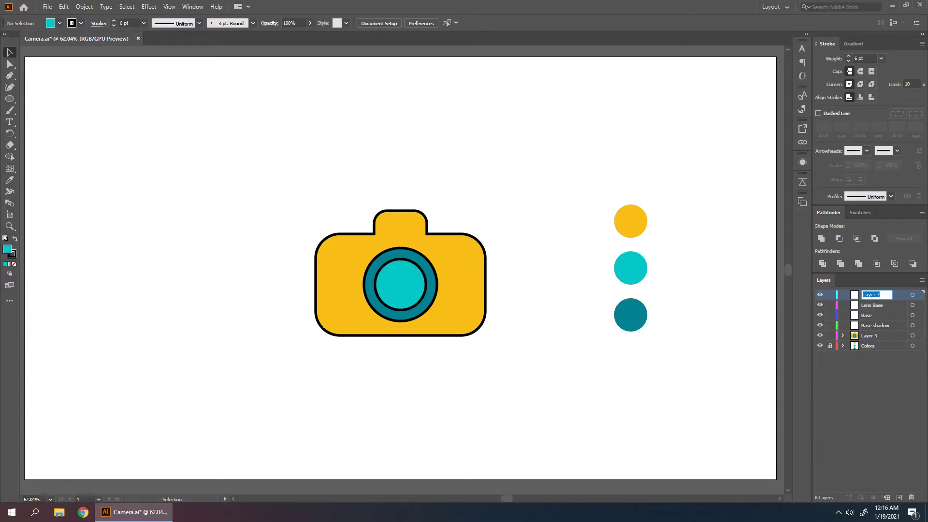
pyautogui.write('Lens')
# Move both lens circles into the Lens layer
pyautogui.click(420, 297)
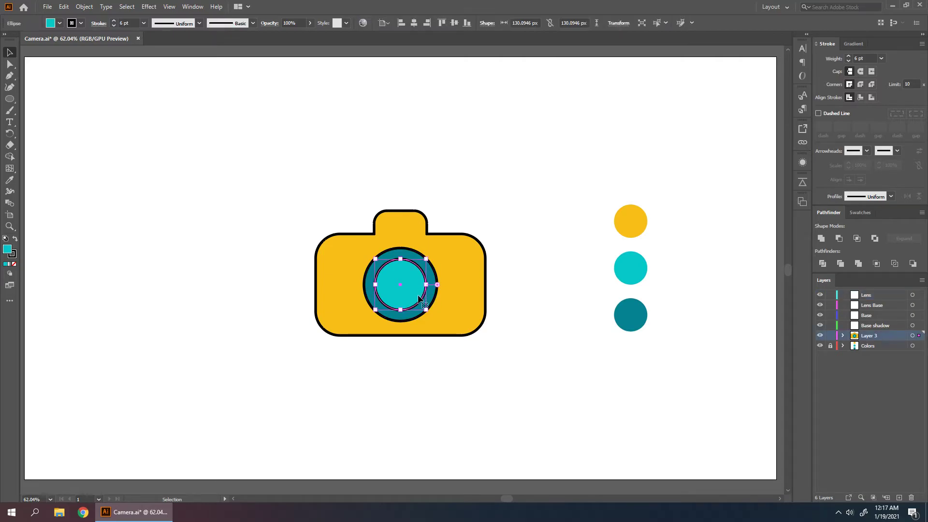
pyautogui.press('shift')
pyautogui.keyDown('shift'); pyautogui.click(435, 277); pyautogui.keyUp('shift')
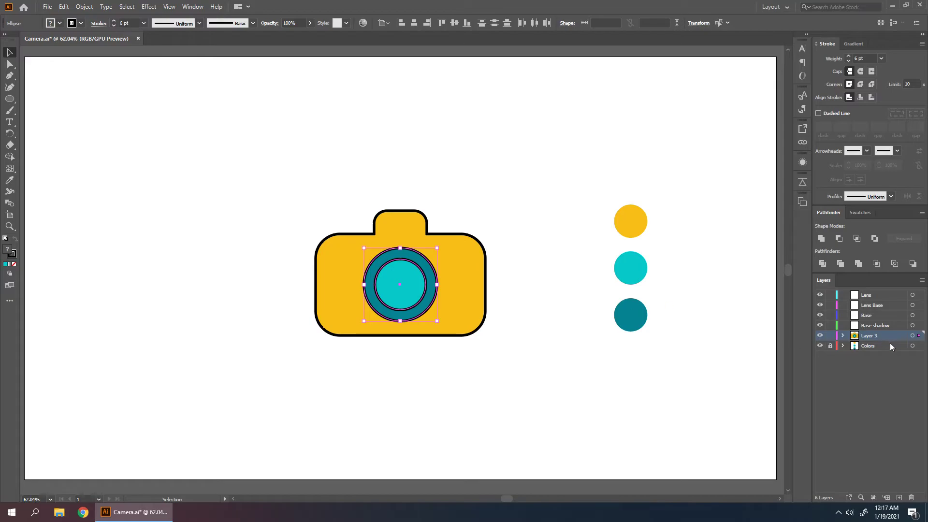
pyautogui.moveTo(918, 335); pyautogui.dragTo(919, 295)
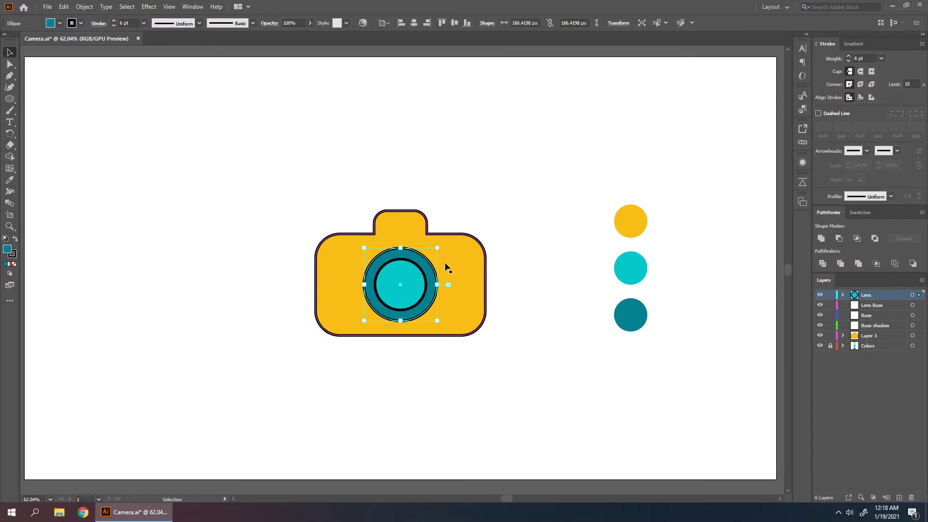
# Move one lens circle into Lens Base and the yellow body into Base
pyautogui.press('a')
pyautogui.hotkey('ctrl', 'c')
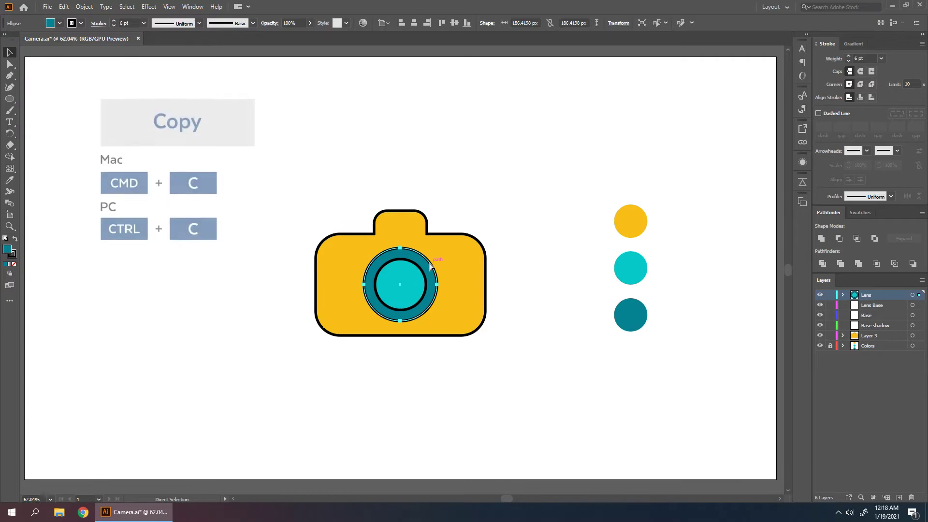
pyautogui.hotkey('ctrl', 'shift', 'v')
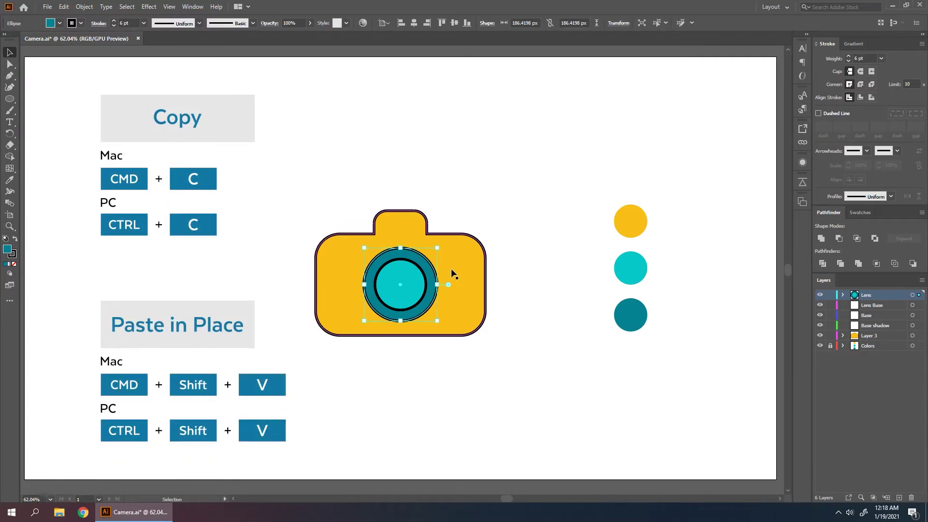
pyautogui.moveTo(382, 258); pyautogui.dragTo(441, 258)
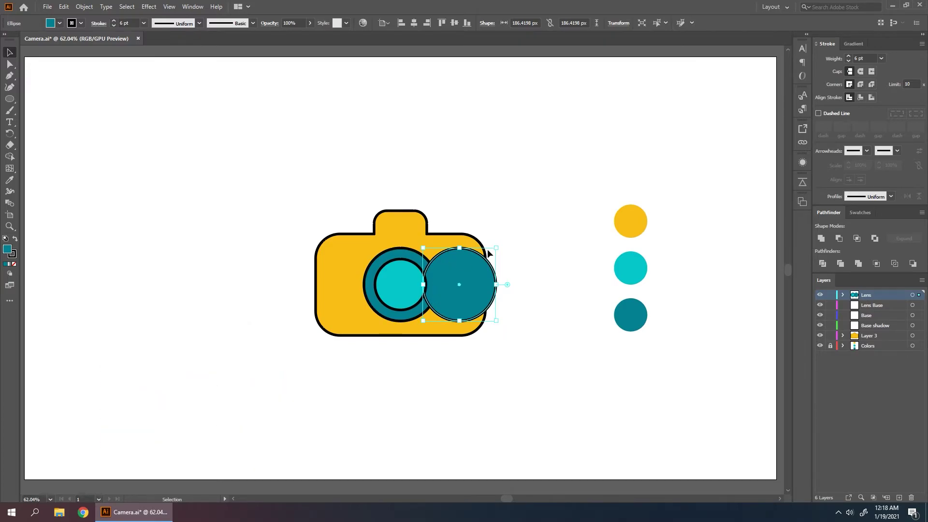
pyautogui.hotkey('ctrl', 'z')
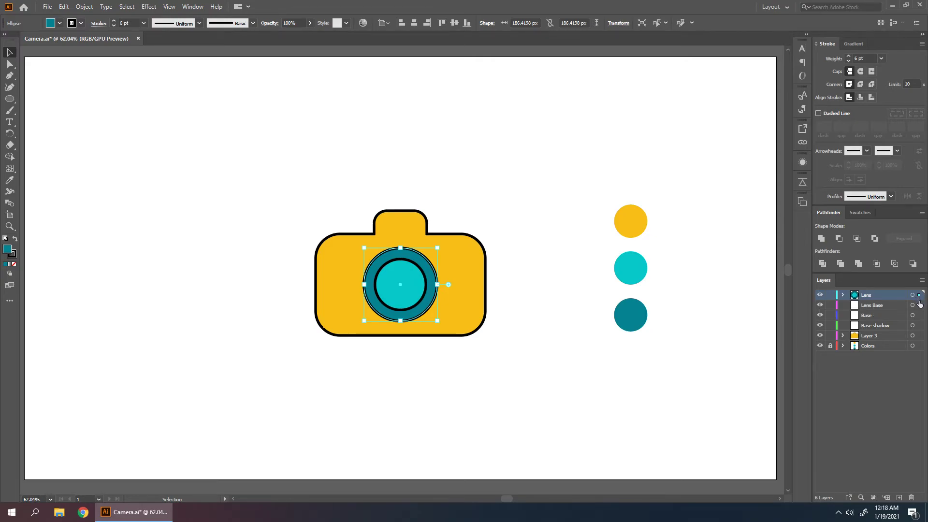
pyautogui.moveTo(919, 308); pyautogui.dragTo(919, 305)
pyautogui.click(473, 255)
pyautogui.moveTo(918, 339); pyautogui.dragTo(922, 321)
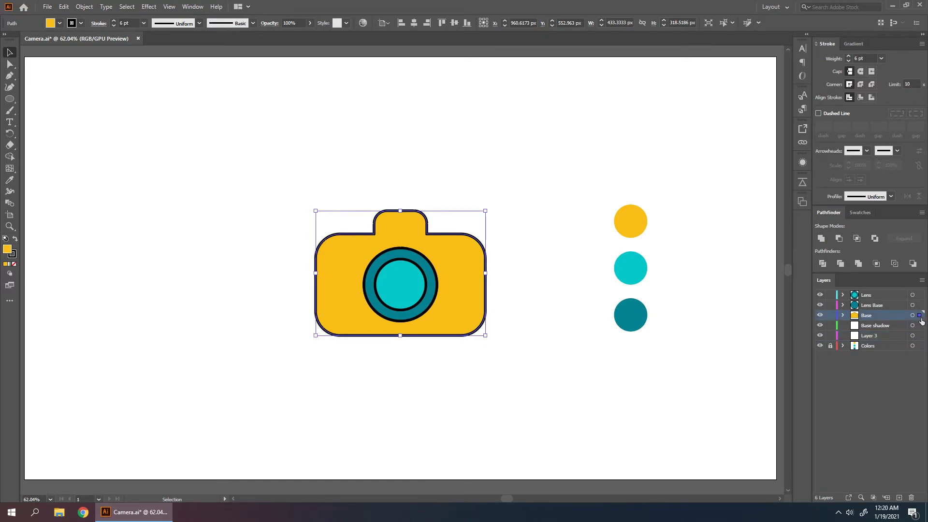
# Paste a copy of the body in place, shift it right, and send it to the back
pyautogui.hotkey('ctrl', 'c')
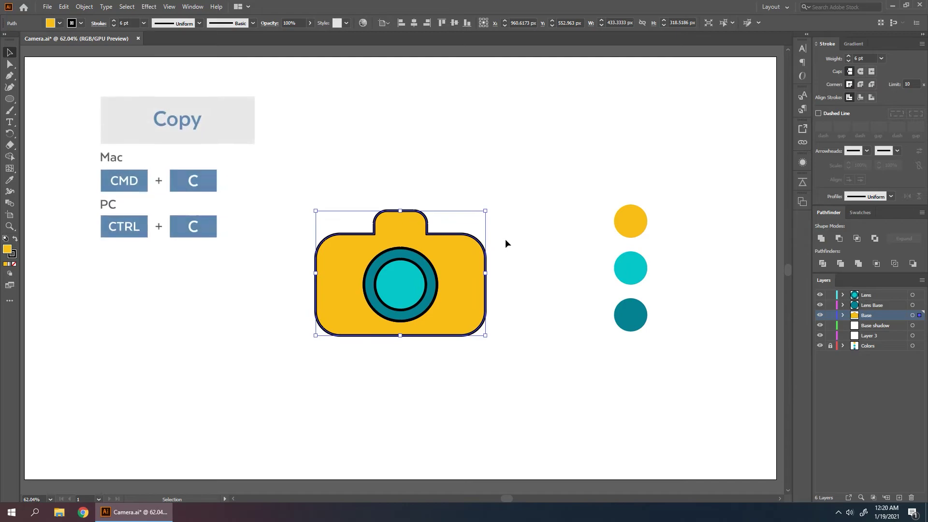
pyautogui.press('a')
pyautogui.press('v')
pyautogui.hotkey('ctrl', 'shift', 'v')
pyautogui.moveTo(467, 257); pyautogui.dragTo(493, 257)
pyautogui.hotkey('ctrl', 'shift', '[')
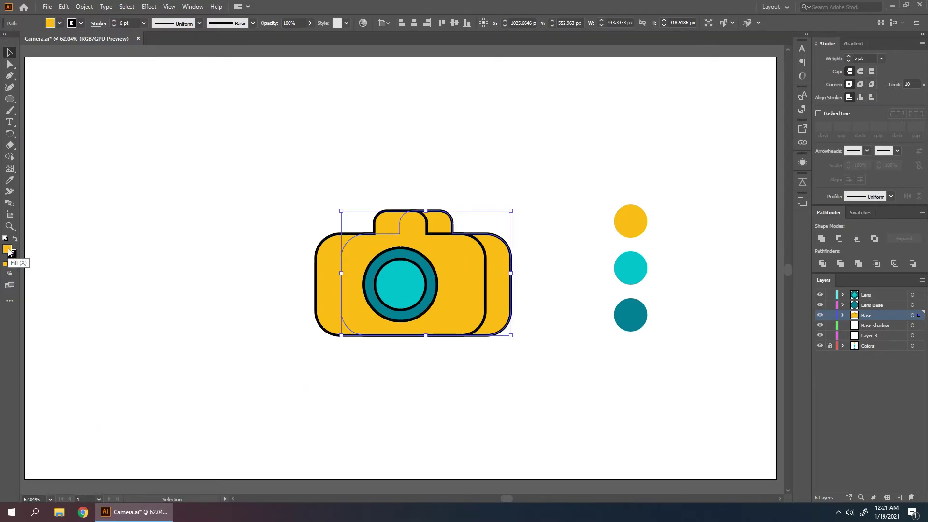
# Darken the copy's fill to 80% brightness (CC9715)
pyautogui.doubleClick(7, 251)
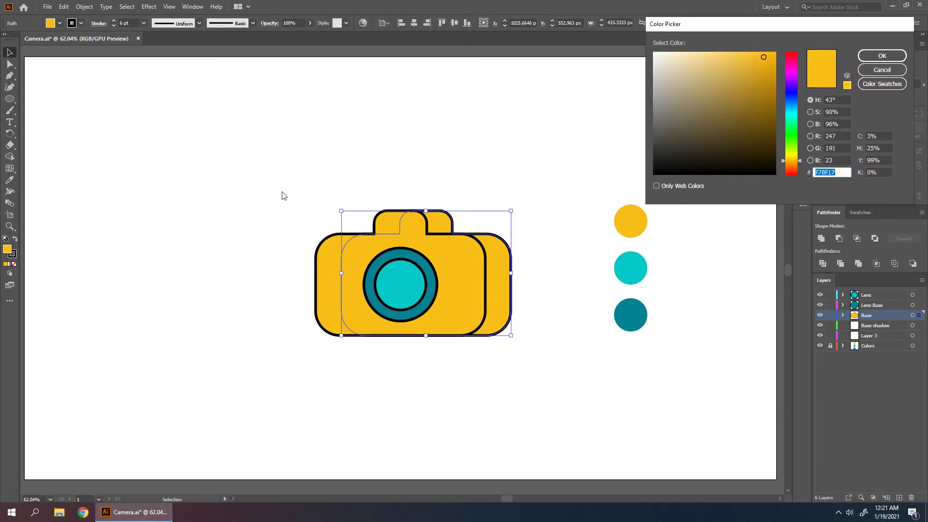
pyautogui.click(824, 124)
pyautogui.press('Down')
pyautogui.press('Down')
pyautogui.press('Down')
pyautogui.press('Down')
pyautogui.press('Down')
pyautogui.press('Down')
pyautogui.press('Down')
pyautogui.press('Down')
pyautogui.press('Down')
pyautogui.press('Down')
pyautogui.press('Down')
pyautogui.press('Down')
pyautogui.press('Down')
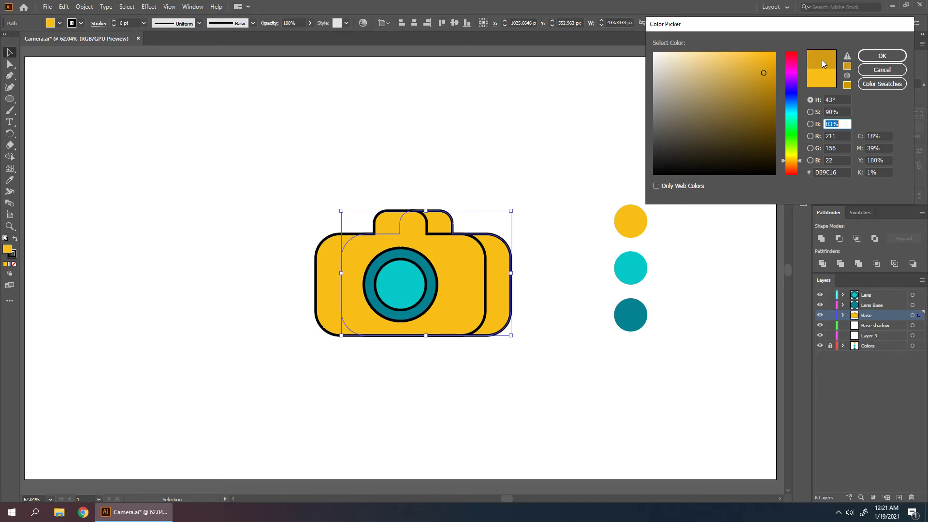
pyautogui.press('Down')
pyautogui.press('Down')
pyautogui.press('Down')
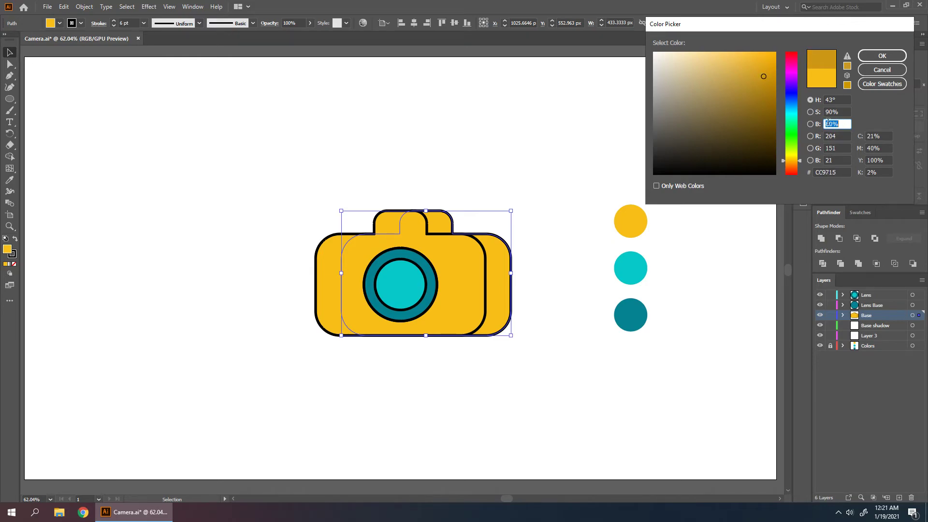
pyautogui.click(876, 61)
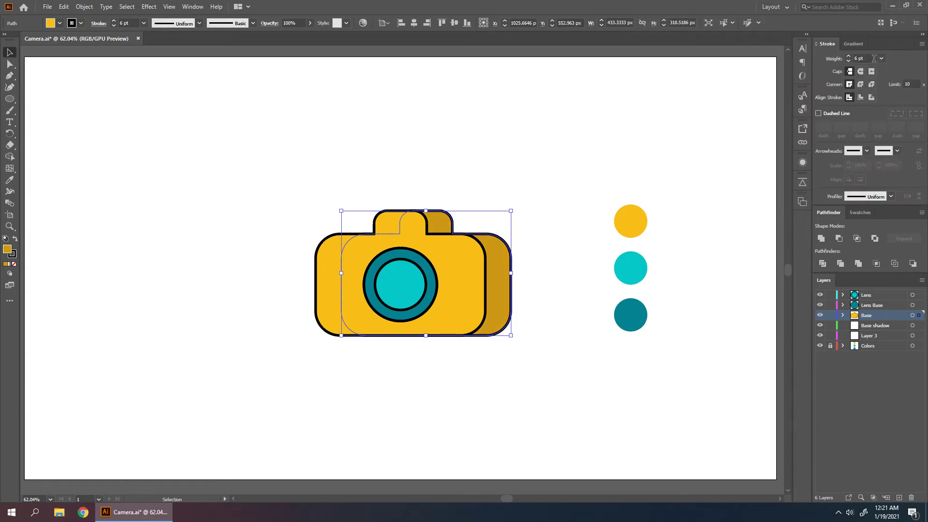
pyautogui.click(590, 151)
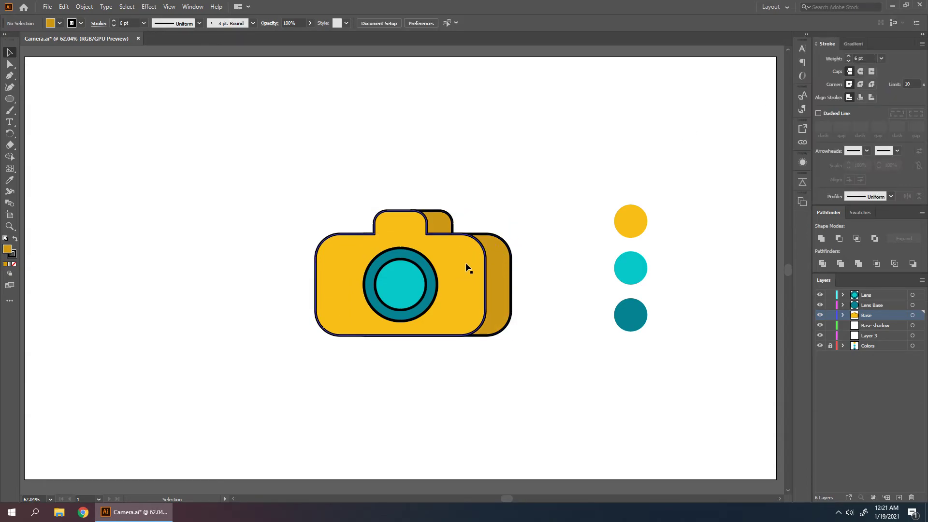
# Tuck the dark copy behind the body on Base shadow, unlock Colors, select it with Layer 3
pyautogui.moveTo(502, 267); pyautogui.dragTo(481, 284)
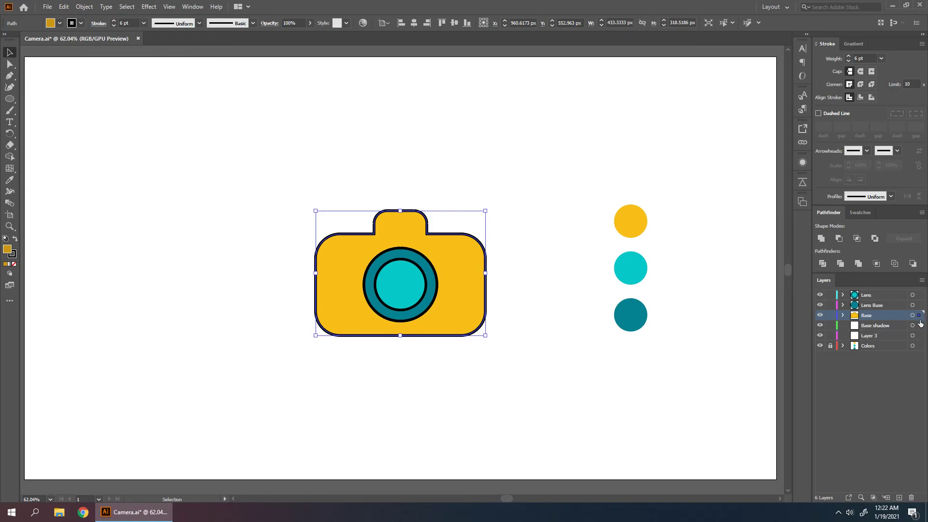
pyautogui.moveTo(921, 325); pyautogui.dragTo(921, 325)
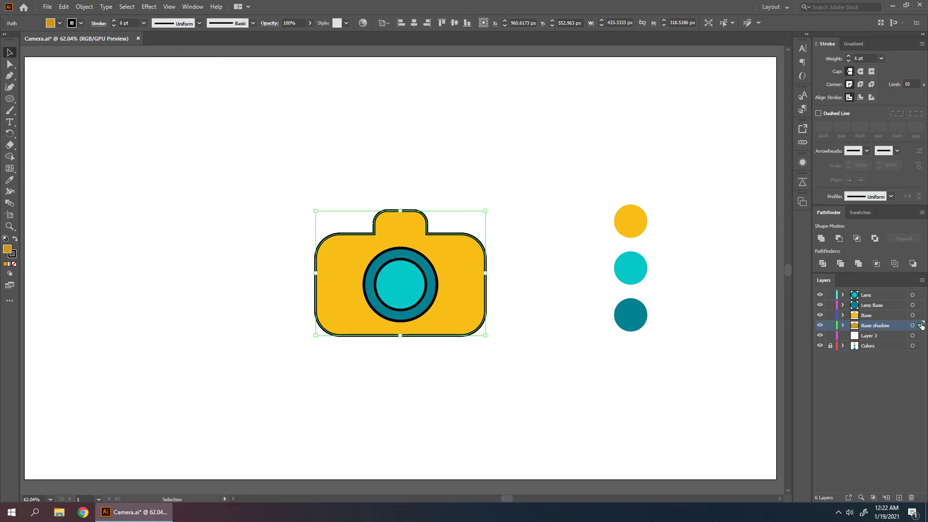
pyautogui.click(830, 345)
pyautogui.moveTo(866, 347); pyautogui.dragTo(912, 498)
# Delete Layer 3 and the Colors layer, then save Camera.ai
pyautogui.click(859, 427)
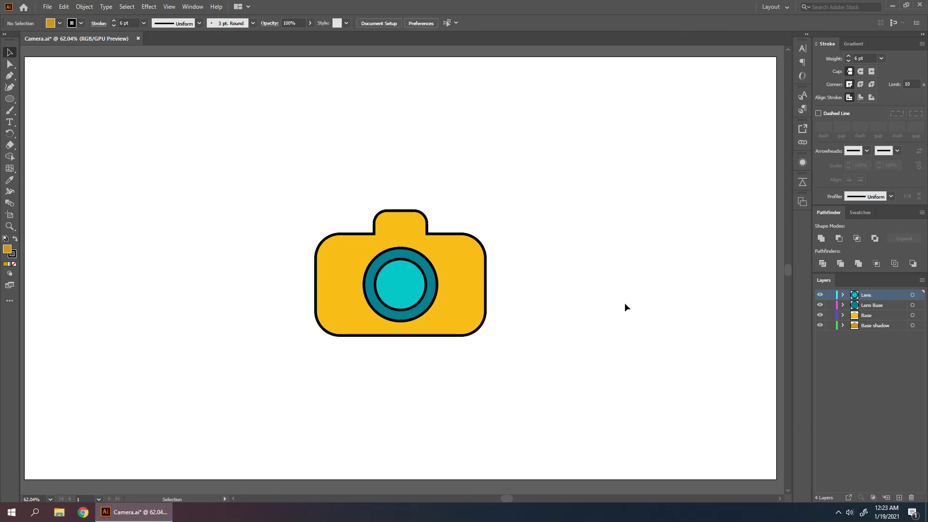
pyautogui.press('a')
pyautogui.hotkey('ctrl', 's')
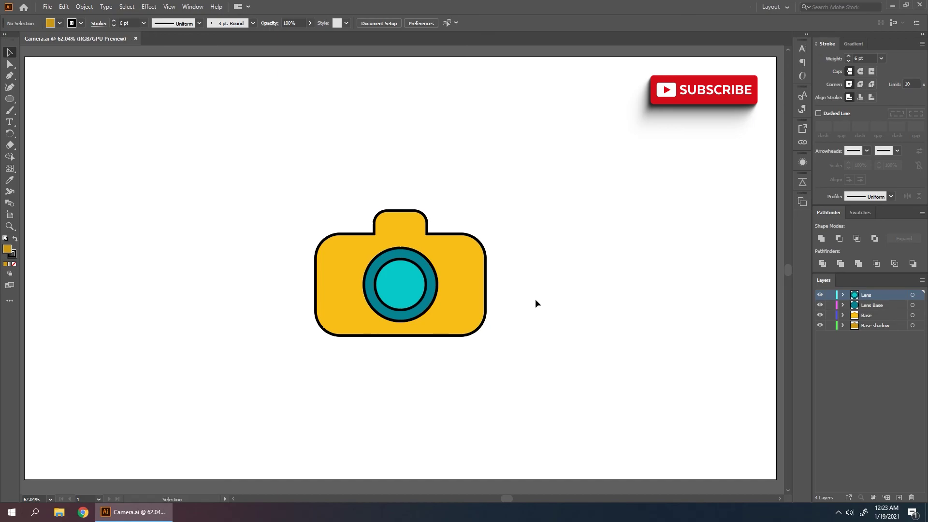